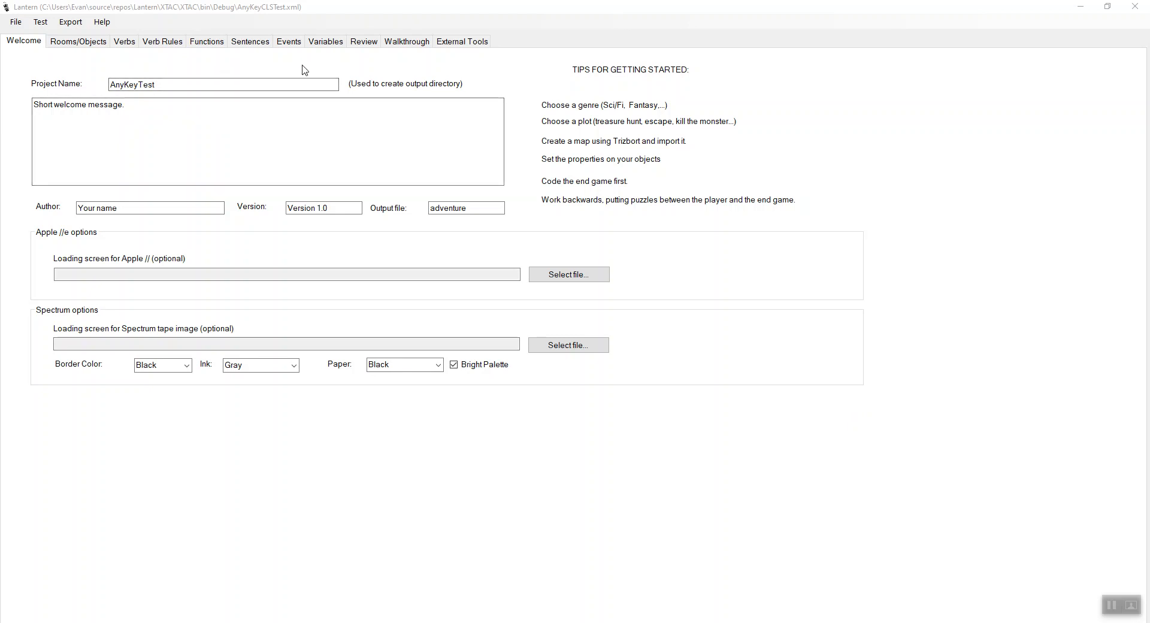
# - Examine the Apple // post build command in Lantern's external tools settings
pyautogui.click(448, 43)
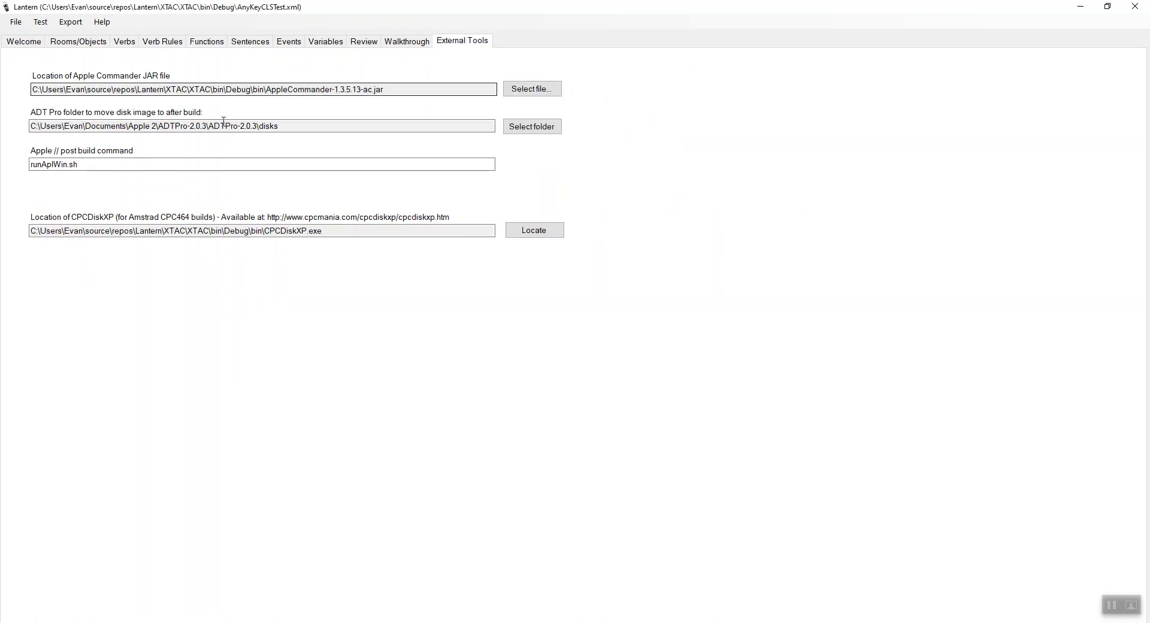
pyautogui.click(95, 166)
pyautogui.moveTo(95, 166); pyautogui.dragTo(27, 165)
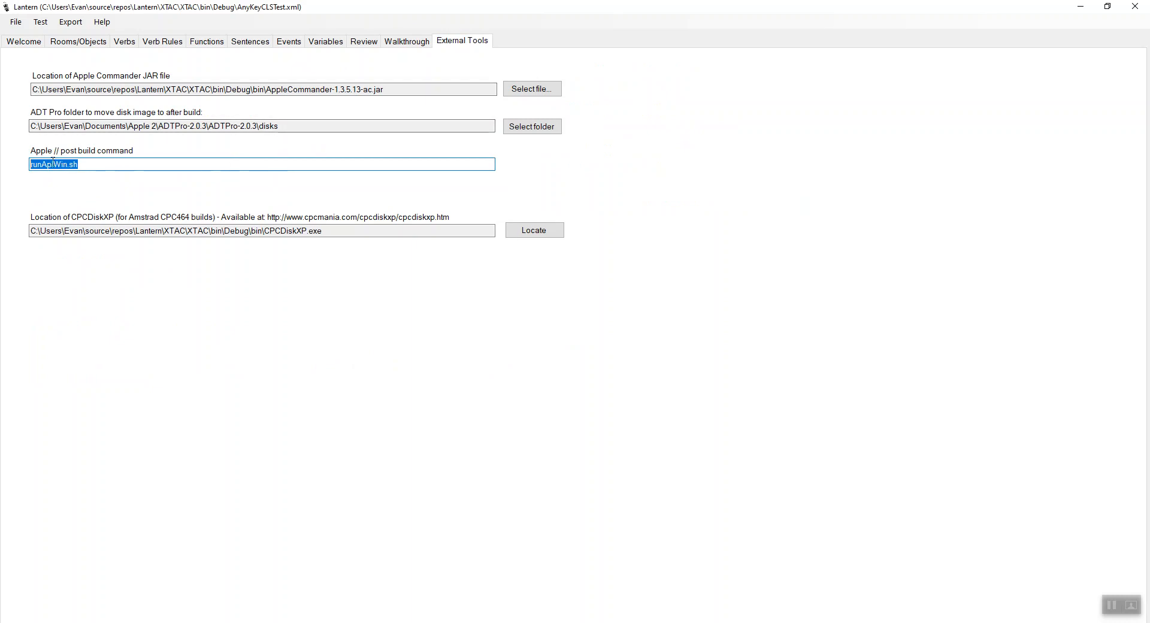
pyautogui.click(99, 165)
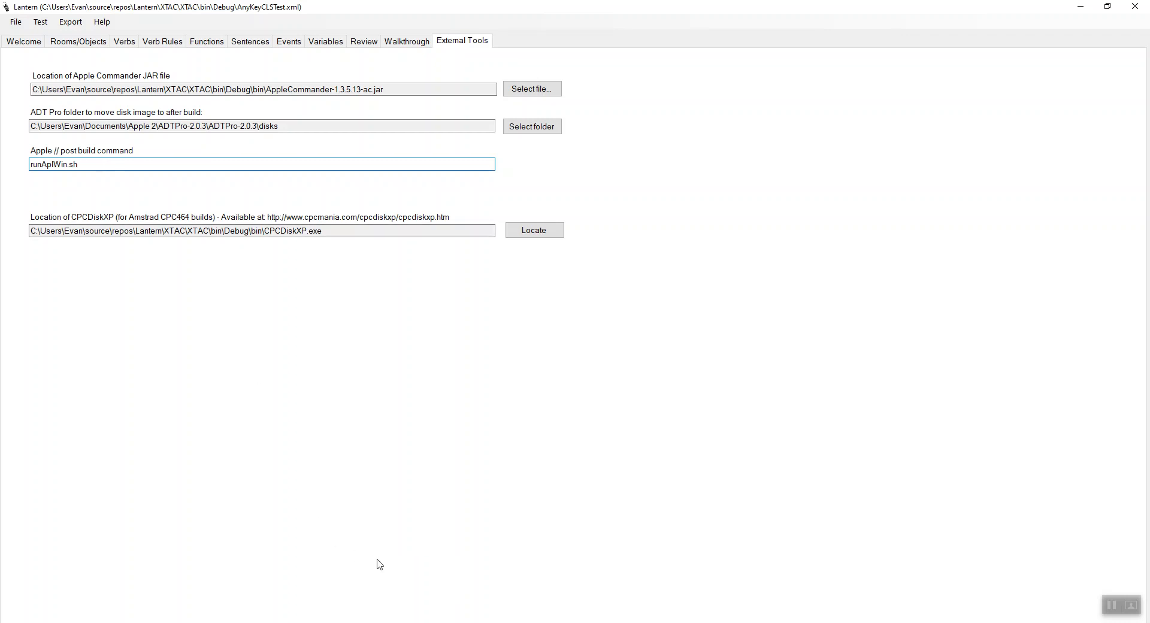
# - Switch to the Cygwin terminal, move up to the Debug directory and list its files with ls -lrt
pyautogui.click(355, 622)
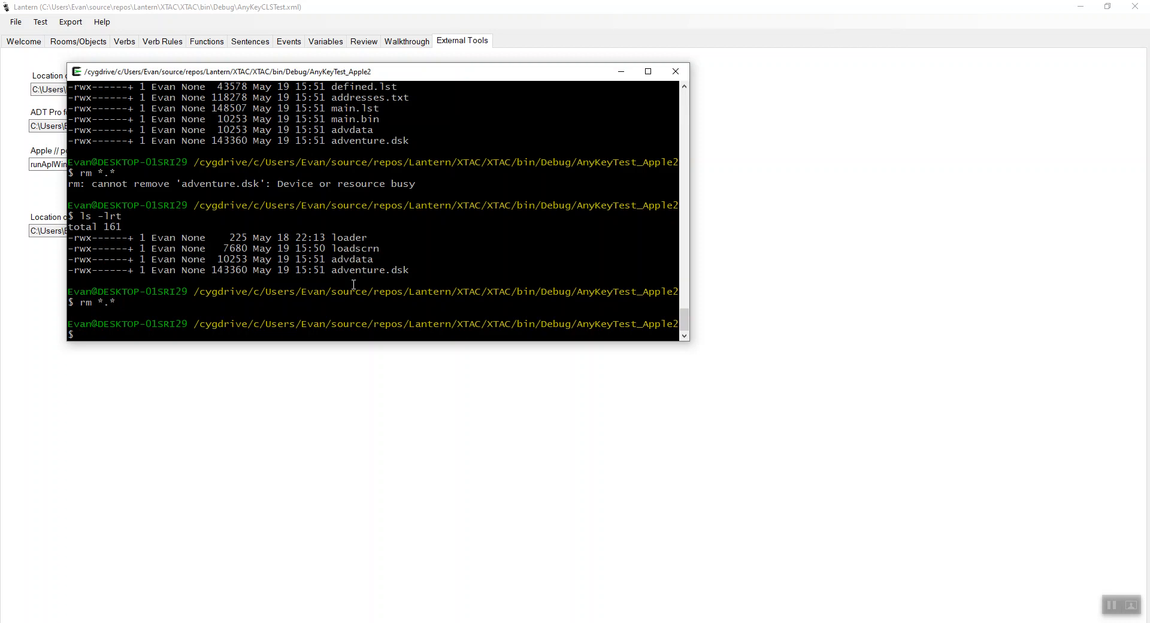
pyautogui.write('cd ..')
pyautogui.press('Return')
pyautogui.write('ls -lrt')
pyautogui.press('Return')
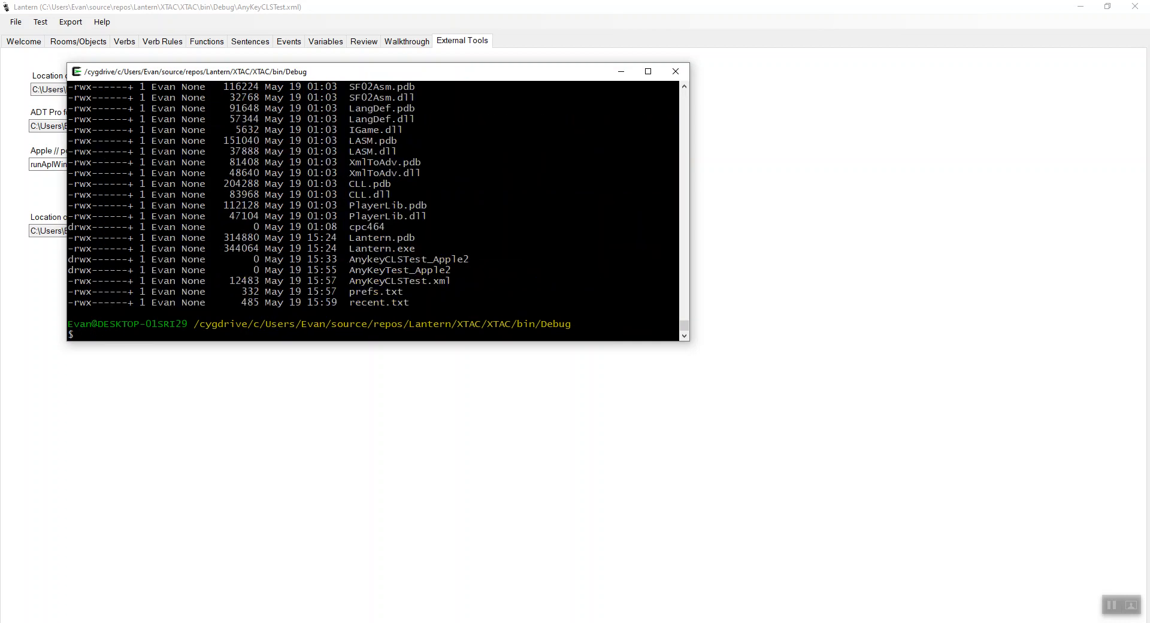
# - Change into the Apple2Merlin directory and list its files with ls -lrt
pyautogui.write('cd Apll')
pyautogui.press('BackSpace')
pyautogui.press('BackSpace')
pyautogui.write('ple2Merlin/')
pyautogui.press('Tab')
pyautogui.press('Return')
pyautogui.write('ls -lrt')
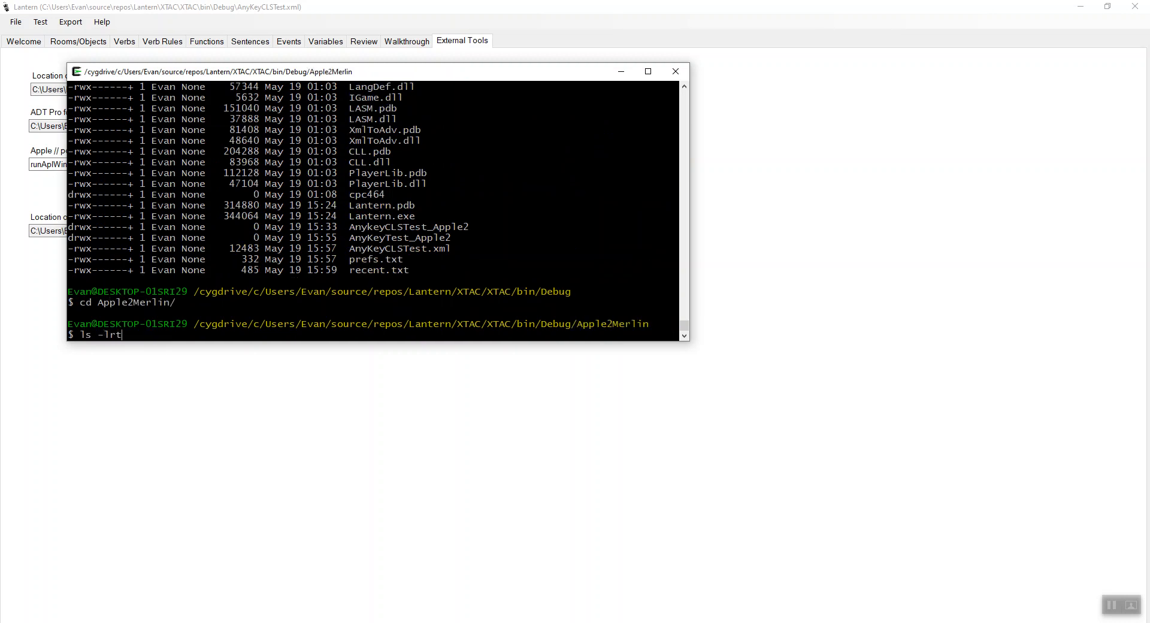
pyautogui.press('Return')
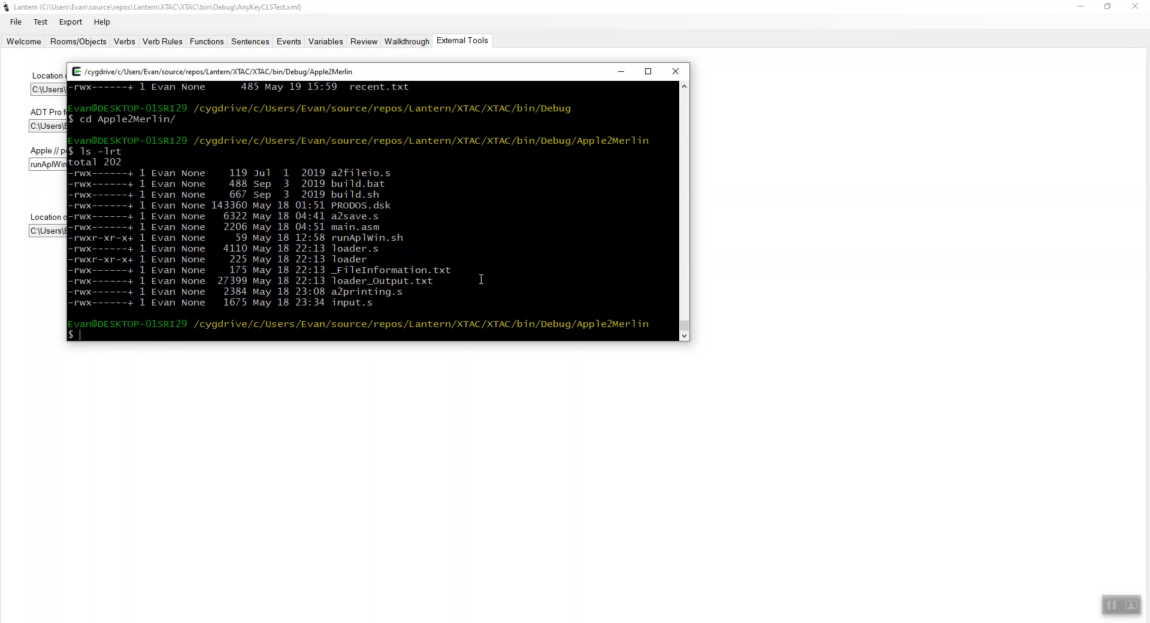
# - Show the contents of the runAplWin.sh script with more, and return to Lantern
pyautogui.write('more runAplWin.sh')
pyautogui.press('Return')
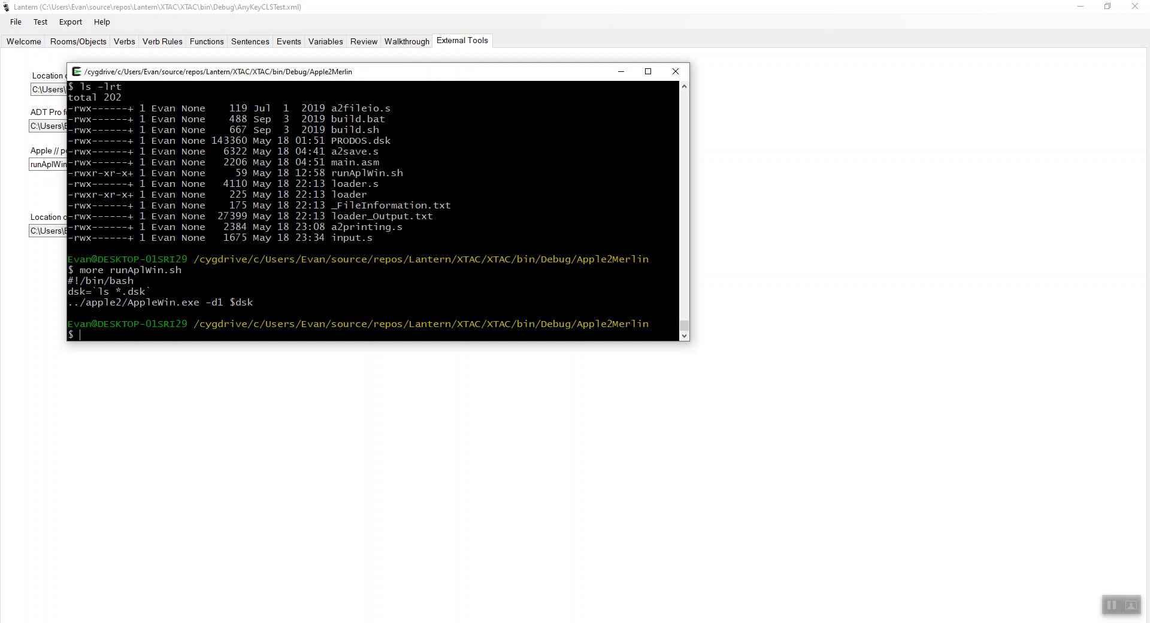
pyautogui.hotkey('alt', 'Tab')
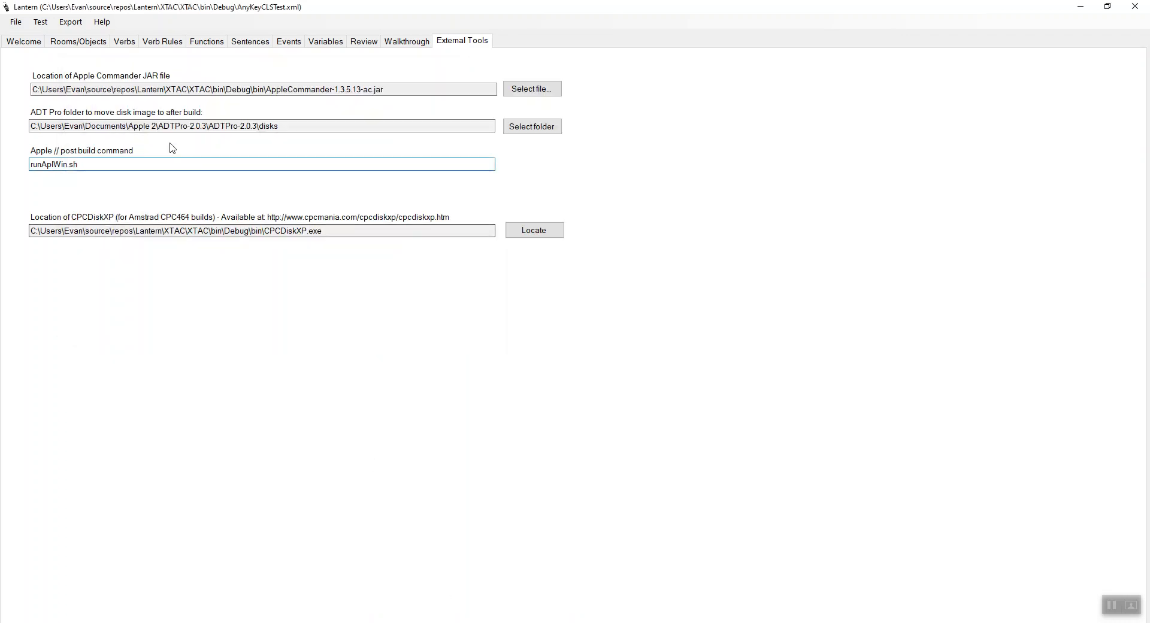
# - Show the project's welcome settings, switch to GIMP and set the HeinleinStationA2 image's mode to Indexed
pyautogui.click(23, 44)
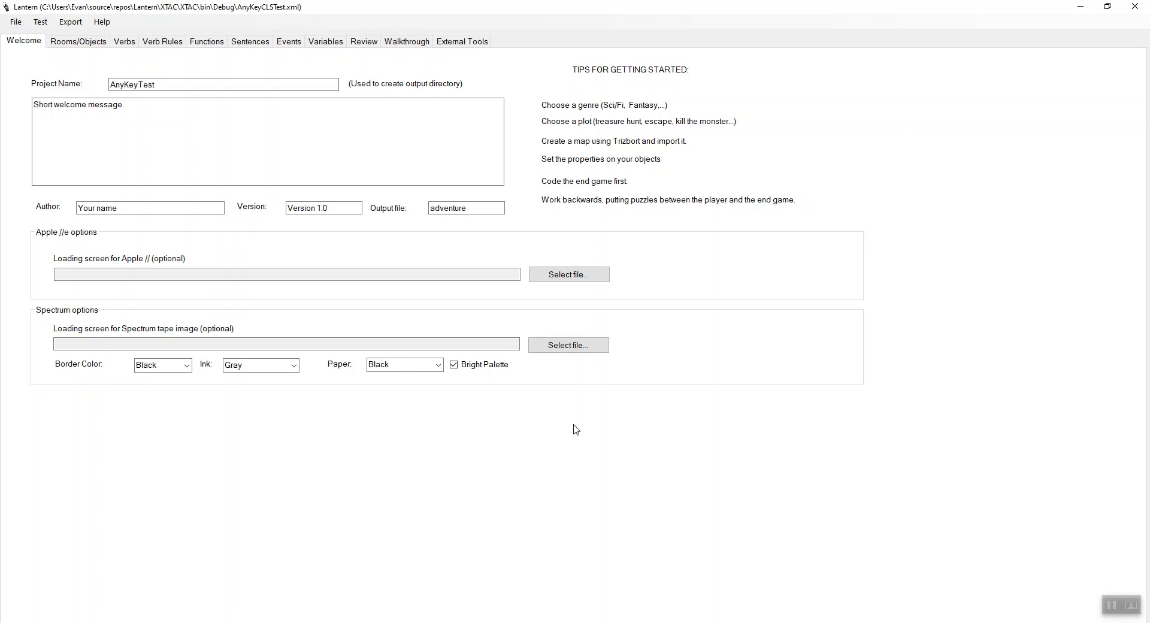
pyautogui.click(487, 595)
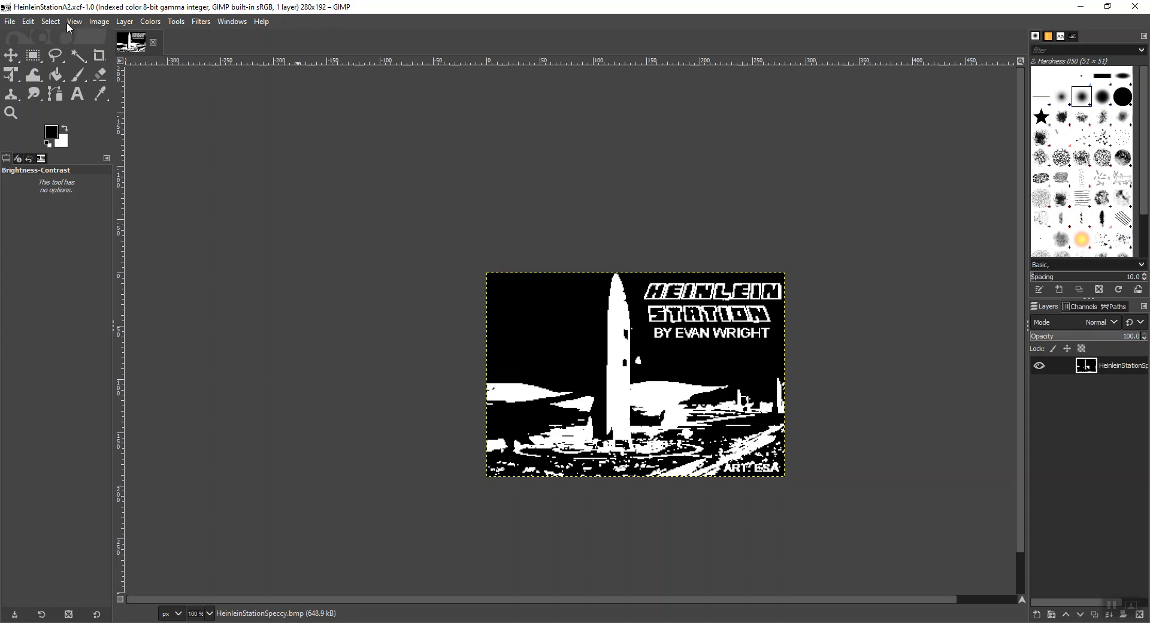
pyautogui.click(94, 24)
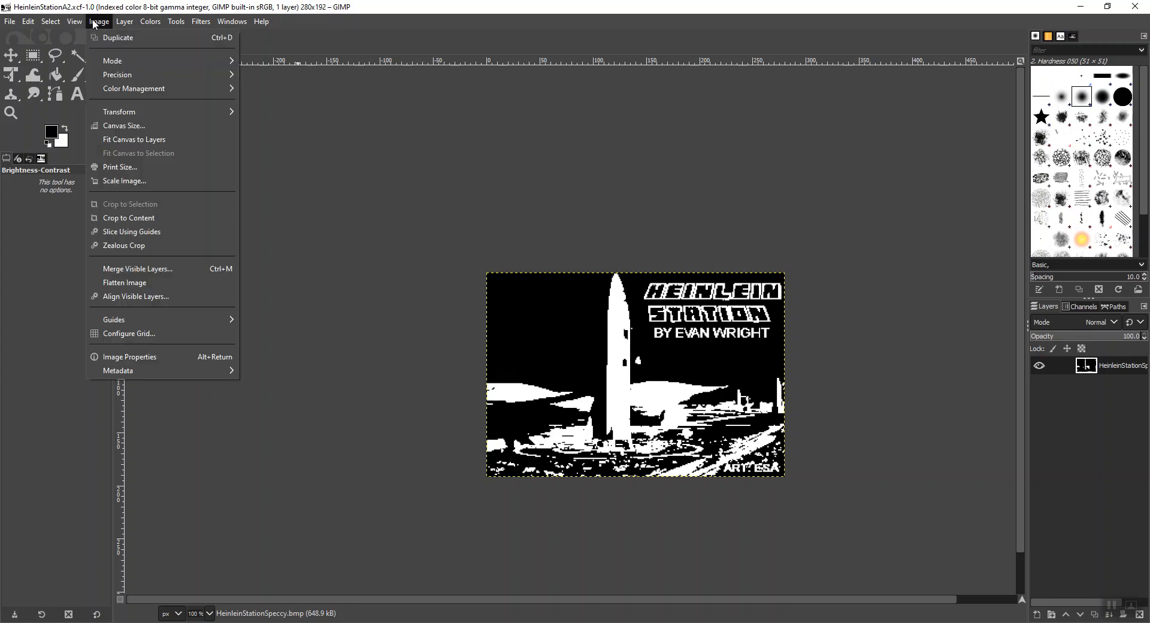
pyautogui.moveTo(106, 66)
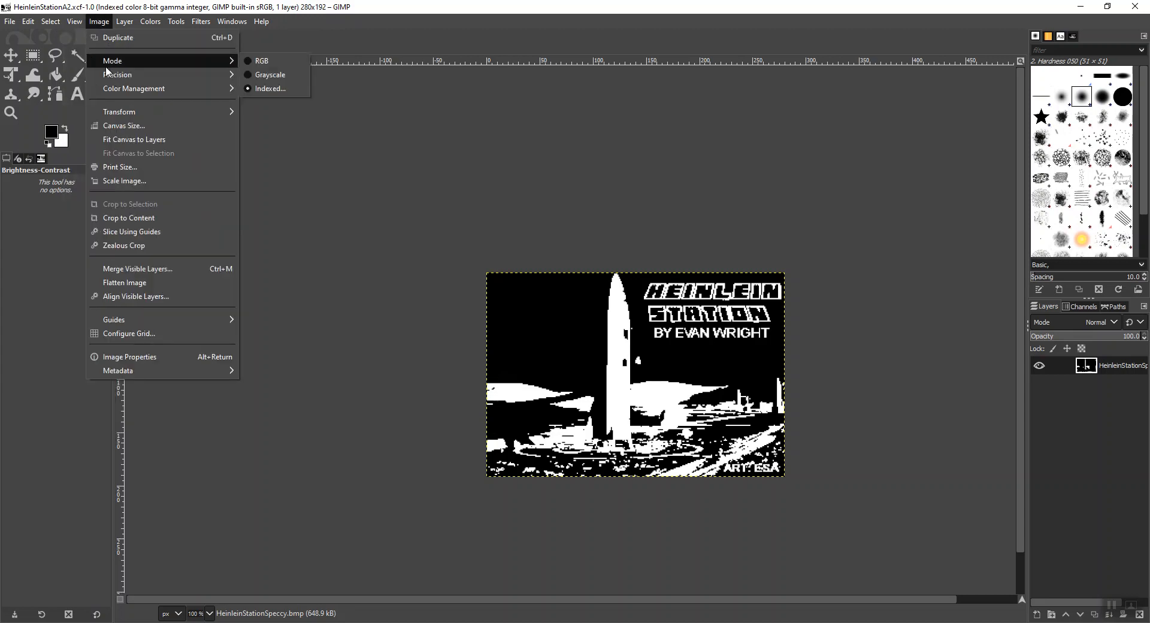
pyautogui.click(266, 89)
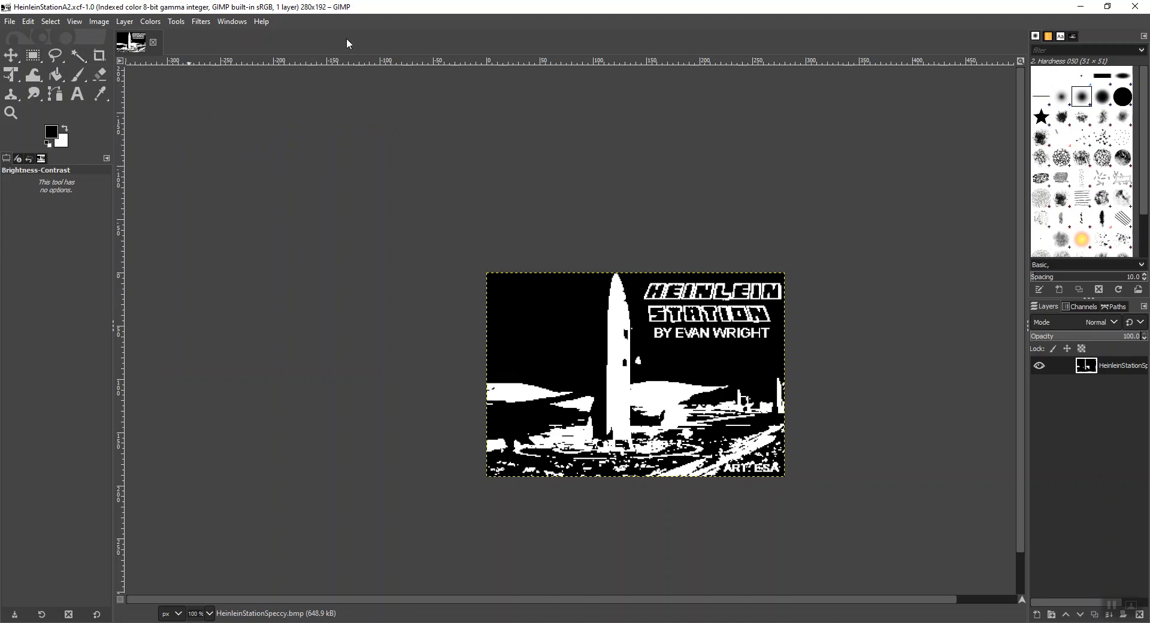
# - Export the image as LoadingScreen.bmp into the AnyKeyTest_Apple2 folder, accepting that the alpha channel is ignored
pyautogui.click(11, 21)
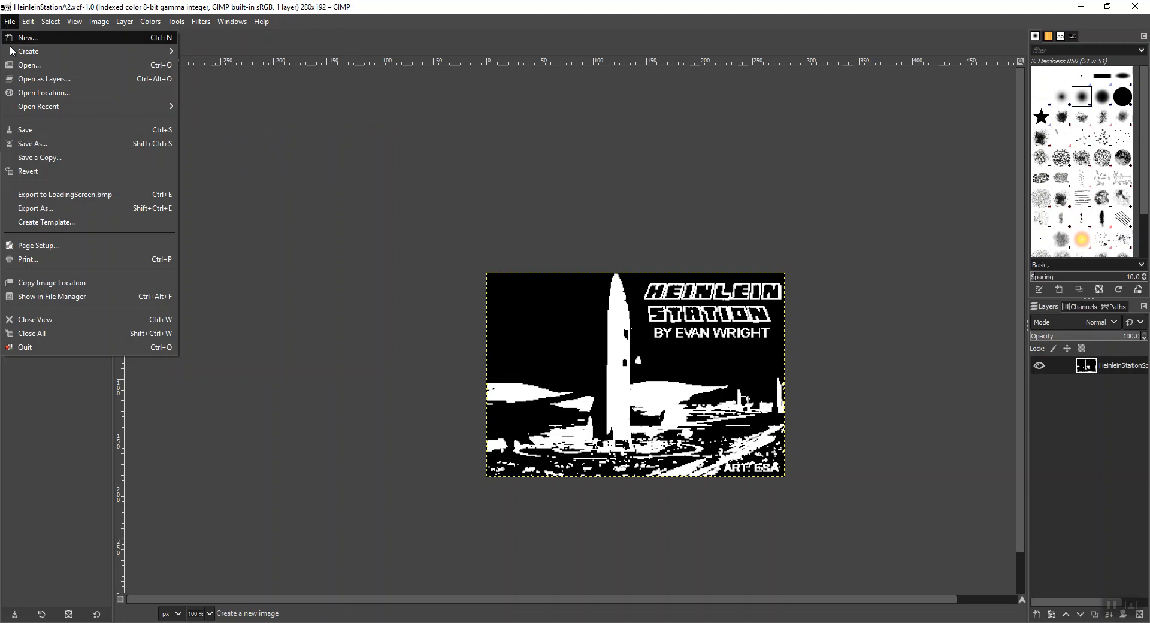
pyautogui.click(48, 210)
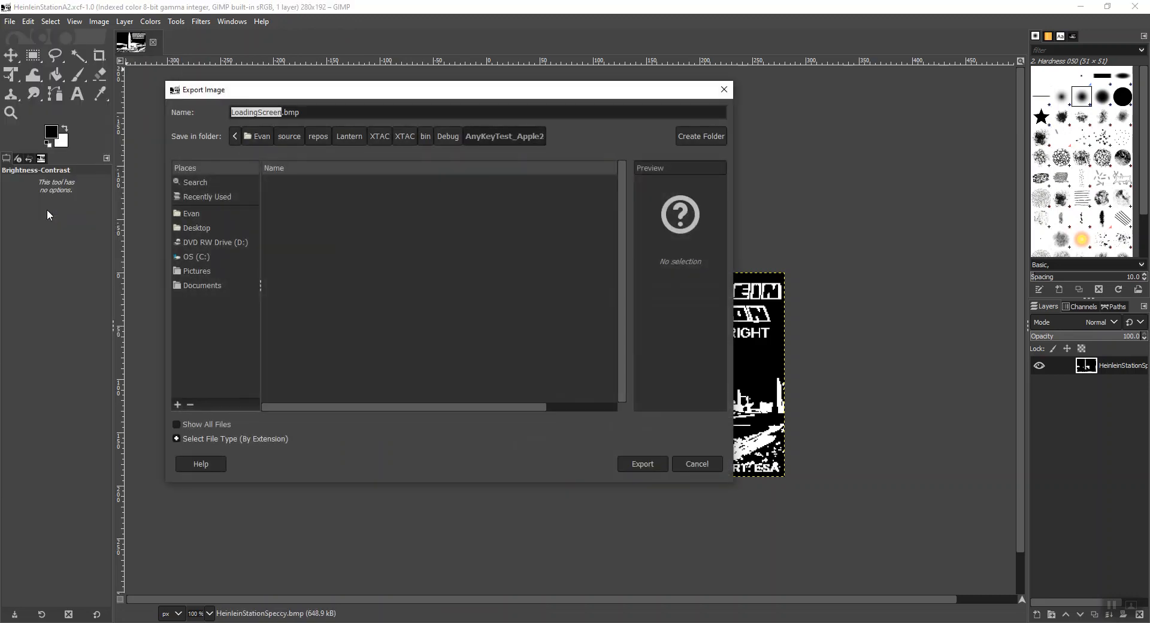
pyautogui.click(269, 112)
pyautogui.doubleClick(292, 112)
pyautogui.click(282, 112)
pyautogui.moveTo(283, 112); pyautogui.dragTo(312, 111)
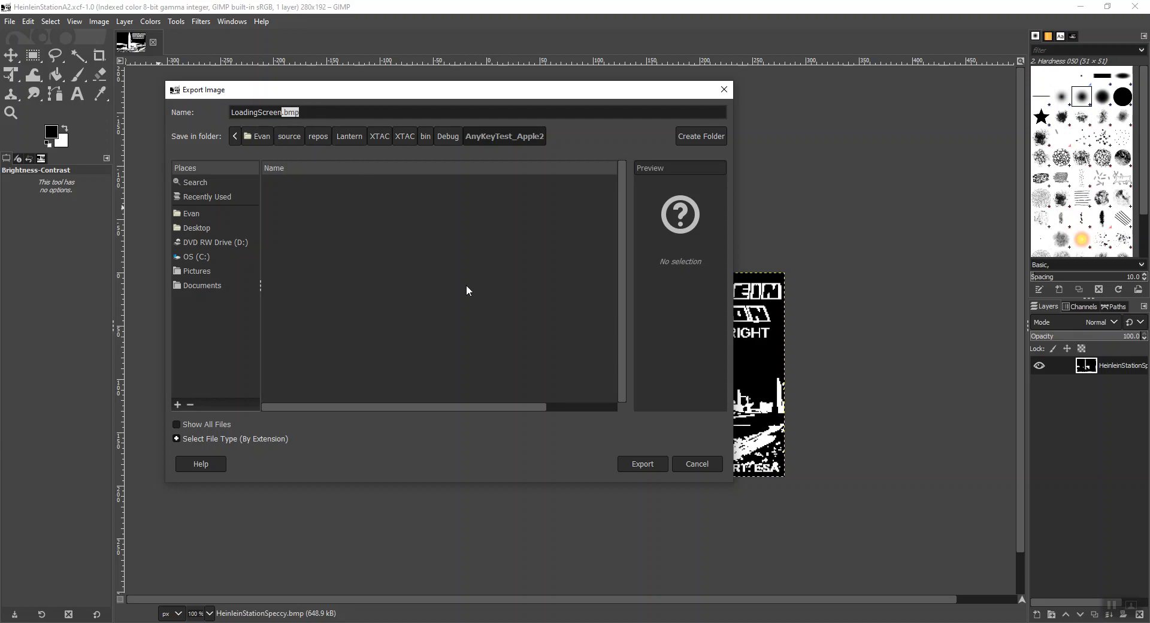
pyautogui.click(631, 461)
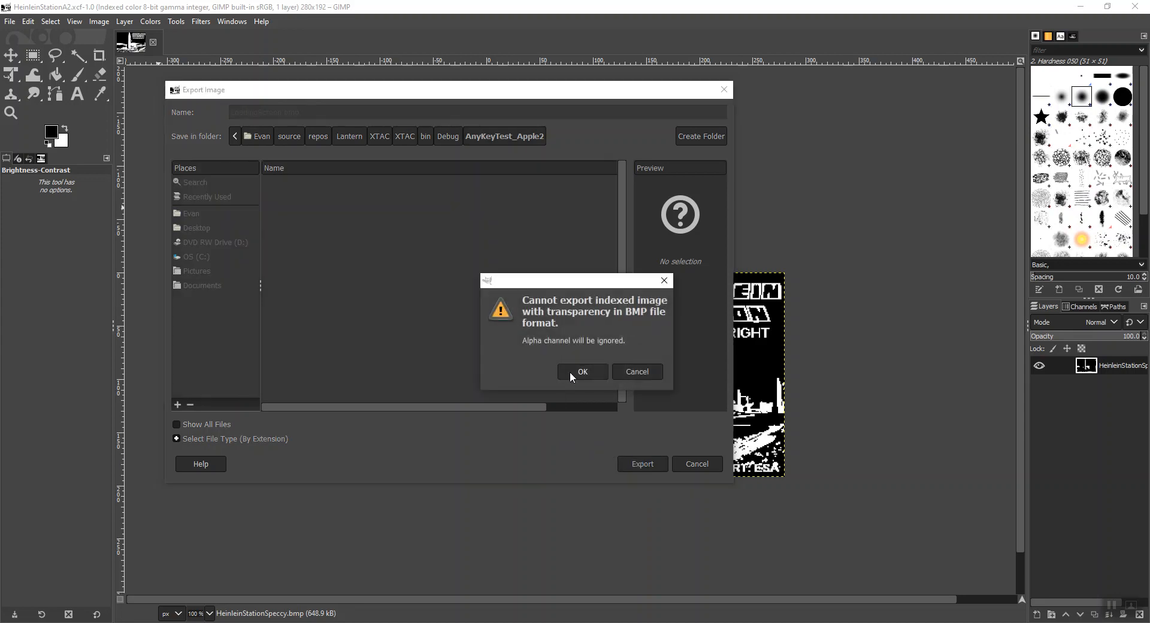
pyautogui.click(570, 371)
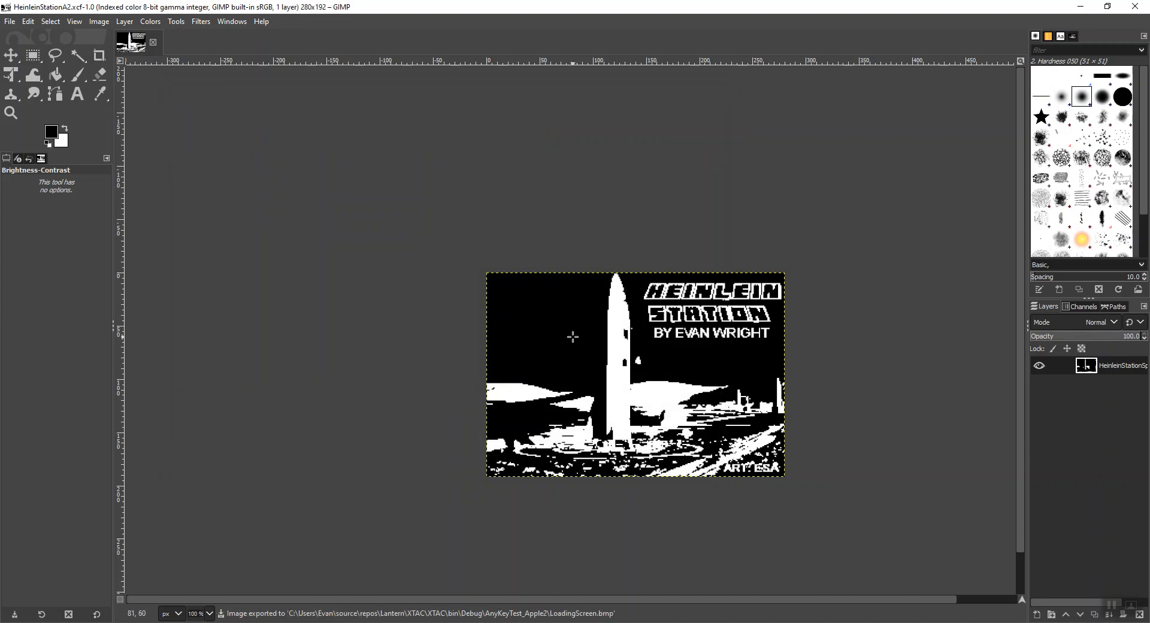
# - Switch to the Cygwin terminal, change to the ../AnyKeyTest_Apple2 directory and list its files with ls -lrt
pyautogui.hotkey('alt', 'Tab')
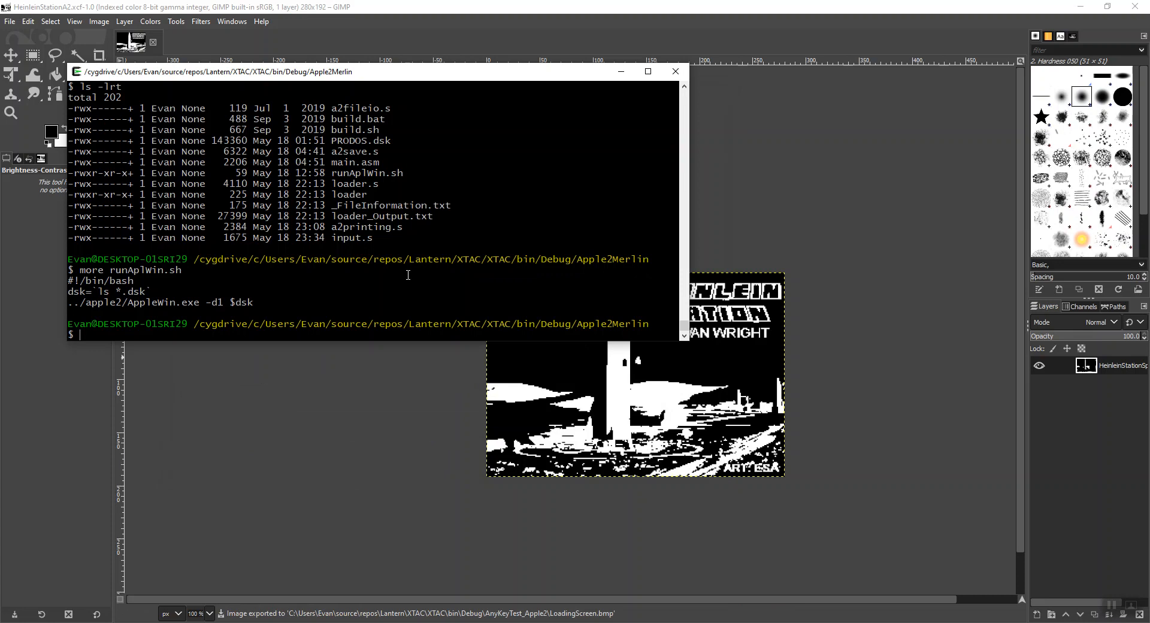
pyautogui.write('ls -lrt')
pyautogui.press('Return')
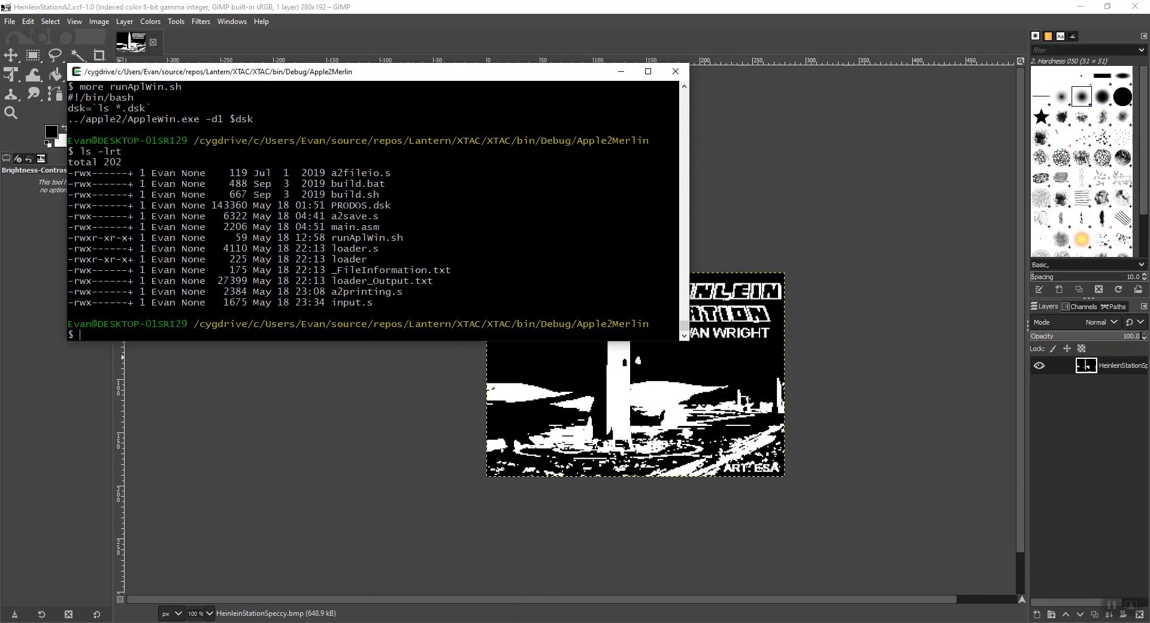
pyautogui.write('cd ../A')
pyautogui.press('Tab')
pyautogui.write('cd ../Ank')
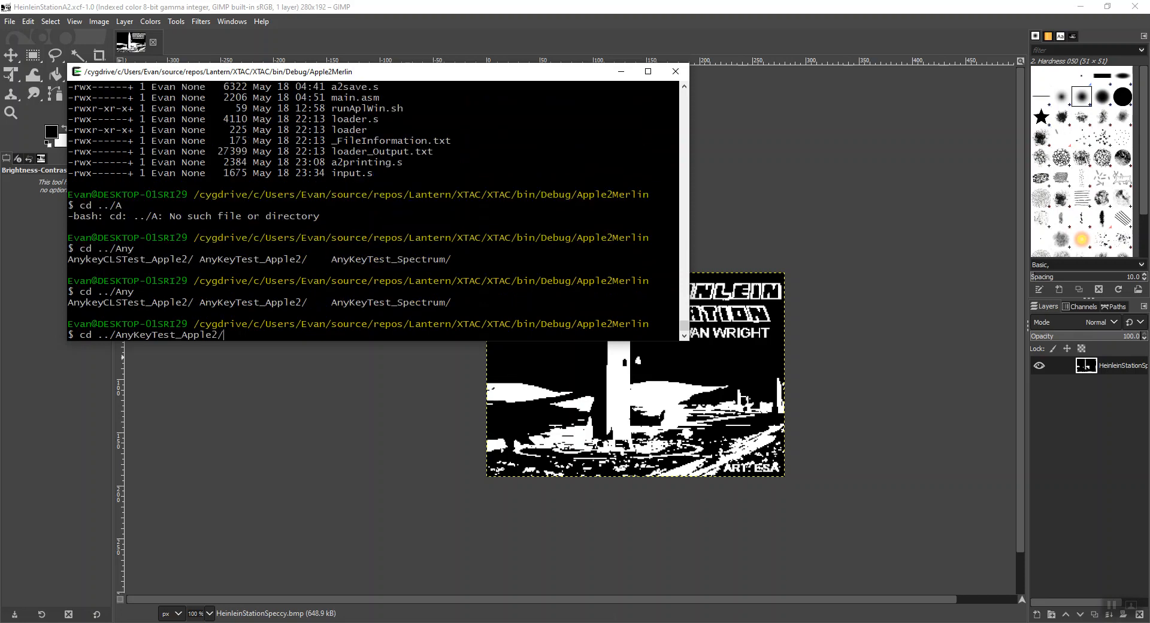
pyautogui.press('Return')
pyautogui.write('ls -lrt')
pyautogui.press('Return')
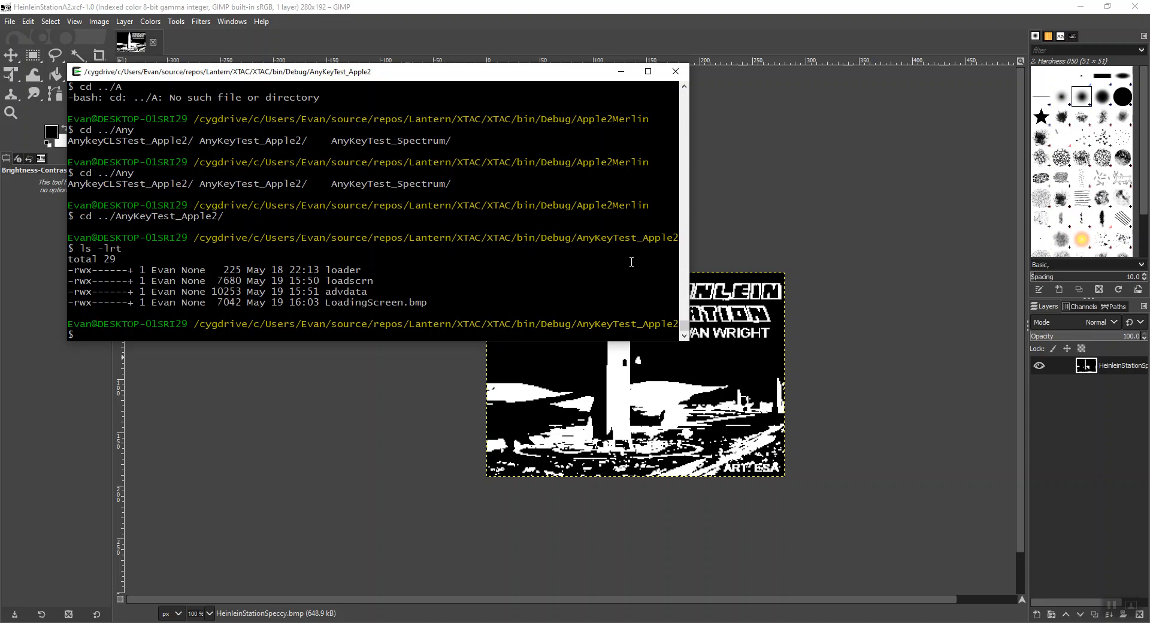
# - Convert LoadingScreen.bmp to an Apple // screen file with ../bin/BmpToA2.exe and list the directory's files
pyautogui.write('..')
pyautogui.write('../')
pyautogui.write('bin')
pyautogui.write('/')
pyautogui.write('Bm')
pyautogui.press('Tab')
pyautogui.write('Lo')
pyautogui.press('Tab')
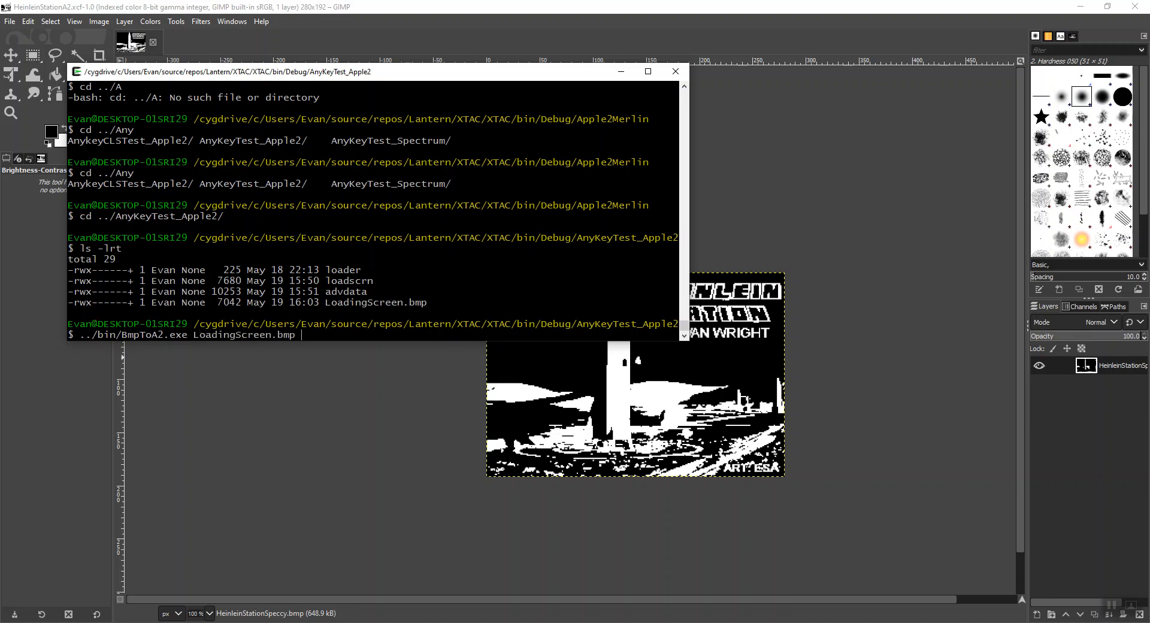
pyautogui.press('Return')
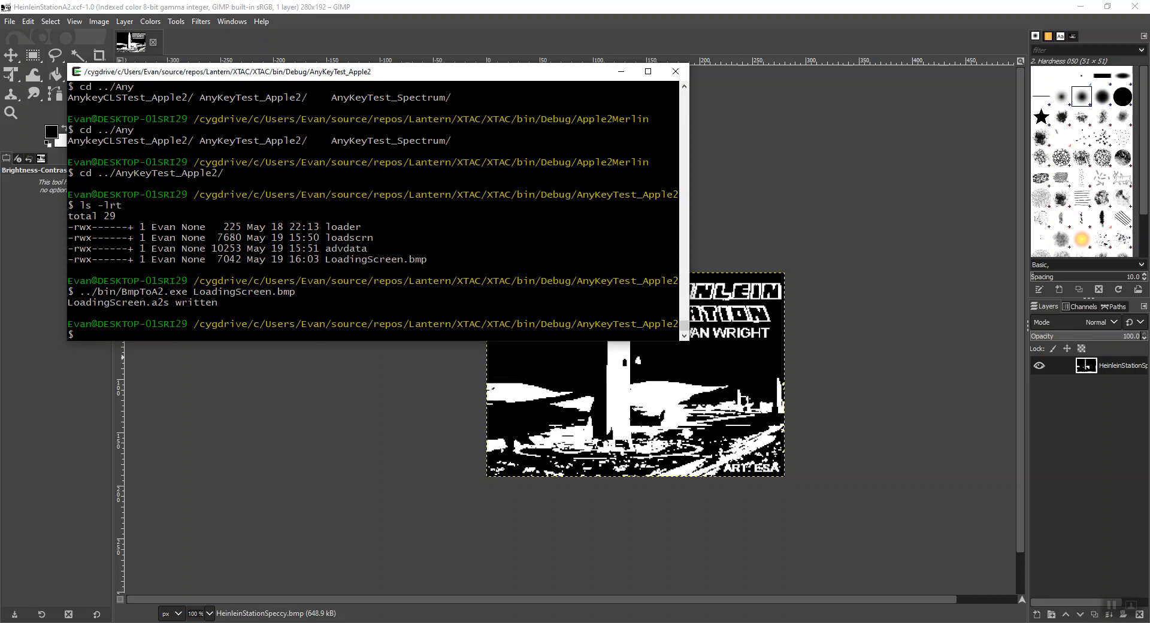
pyautogui.write('ls -lrt')
pyautogui.press('Return')
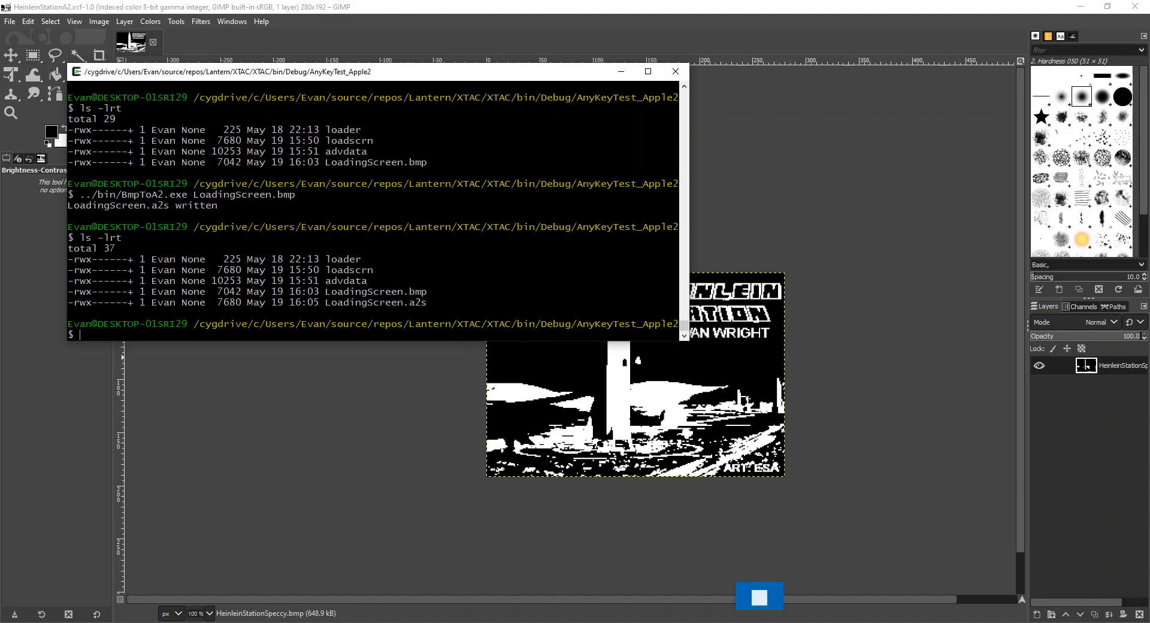
# - Switch to Lantern and set the Apple // loading screen to LoadingScreen.a2s from the AnyKeyTest_Apple2 folder
pyautogui.click(546, 622)
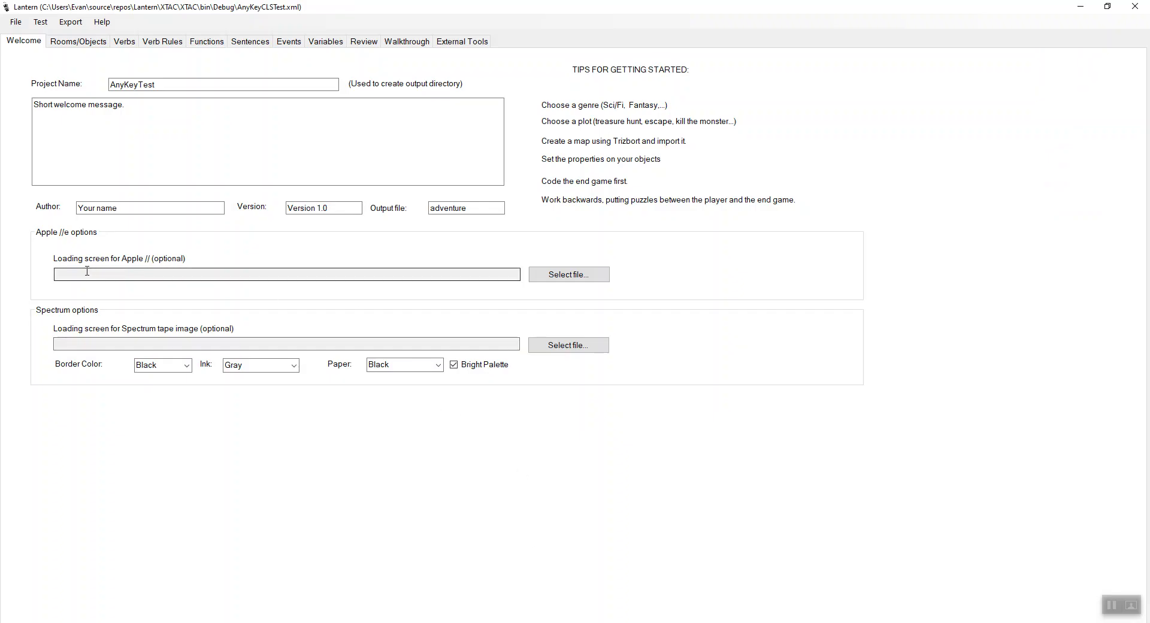
pyautogui.click(590, 276)
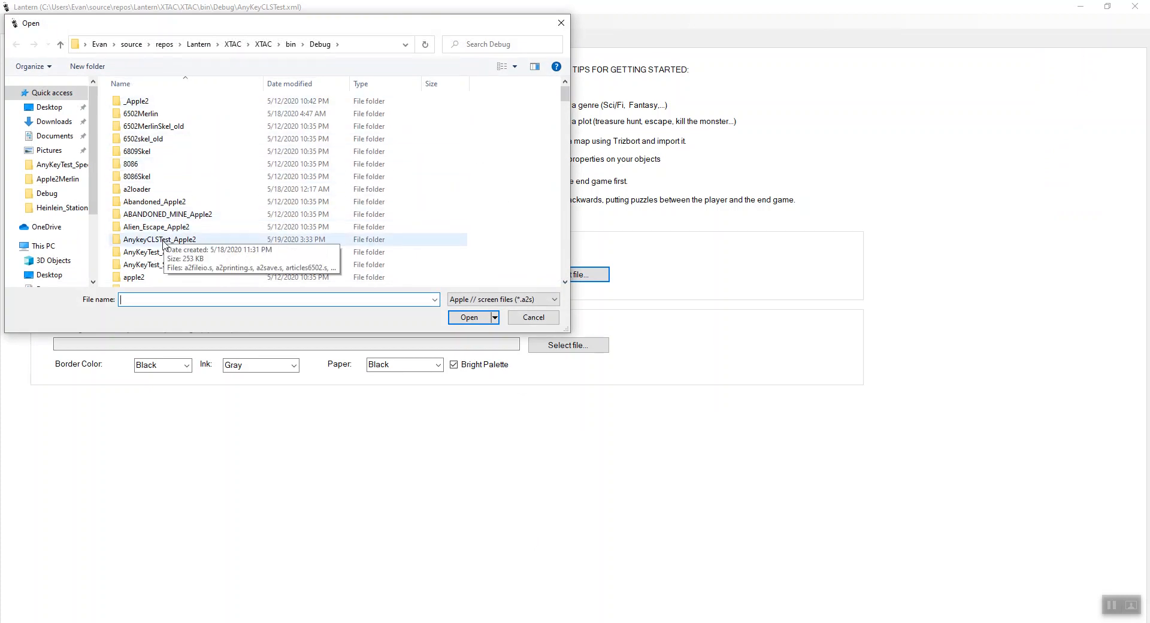
pyautogui.click(163, 243)
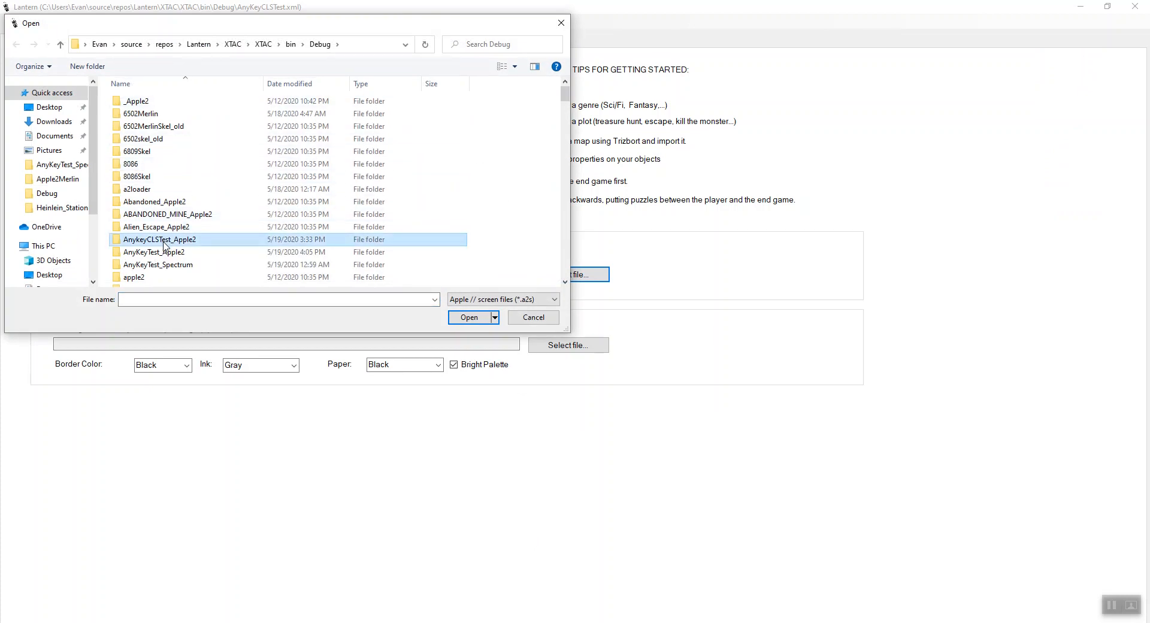
pyautogui.doubleClick(173, 253)
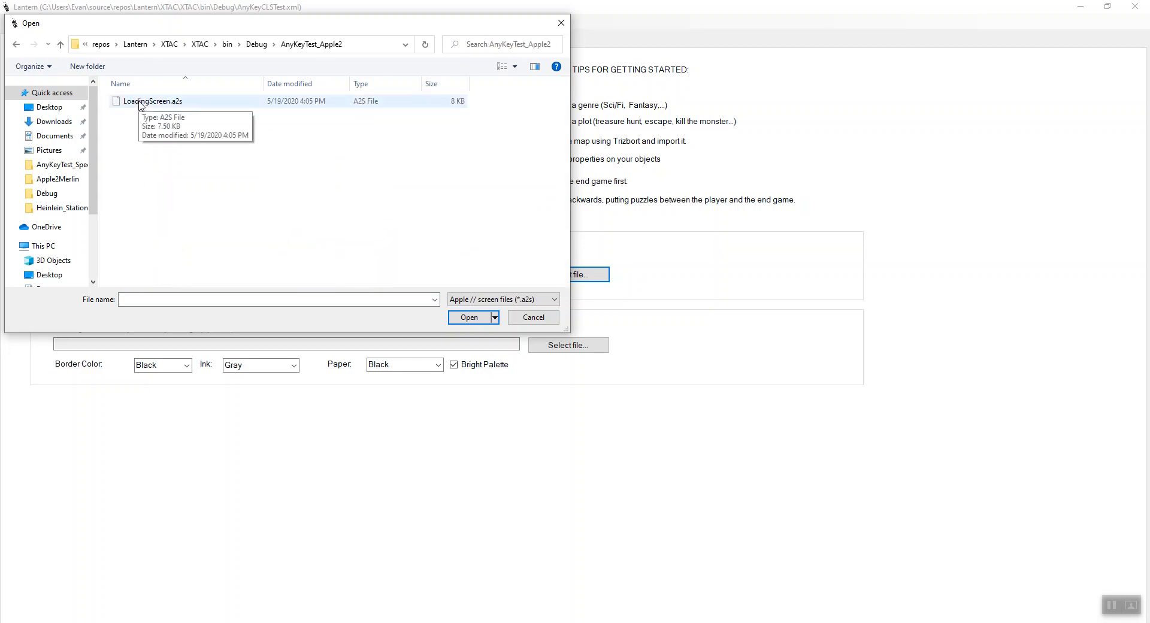
pyautogui.doubleClick(141, 103)
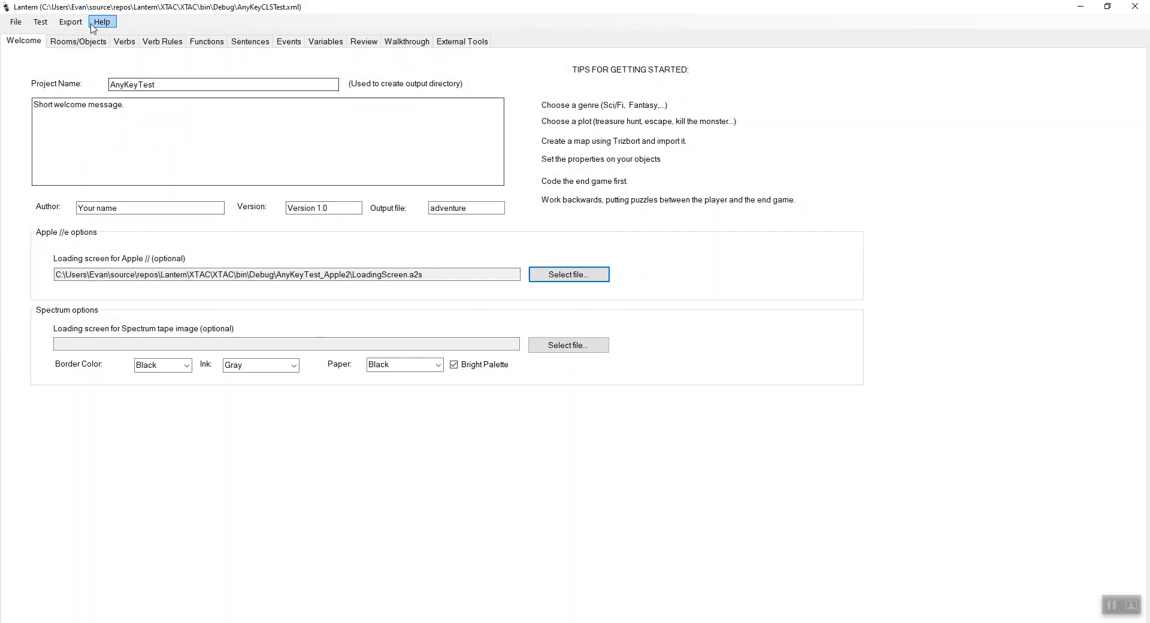
# - Export the project for Apple //e and list the disk's files in the emulator with CAT
pyautogui.click(70, 23)
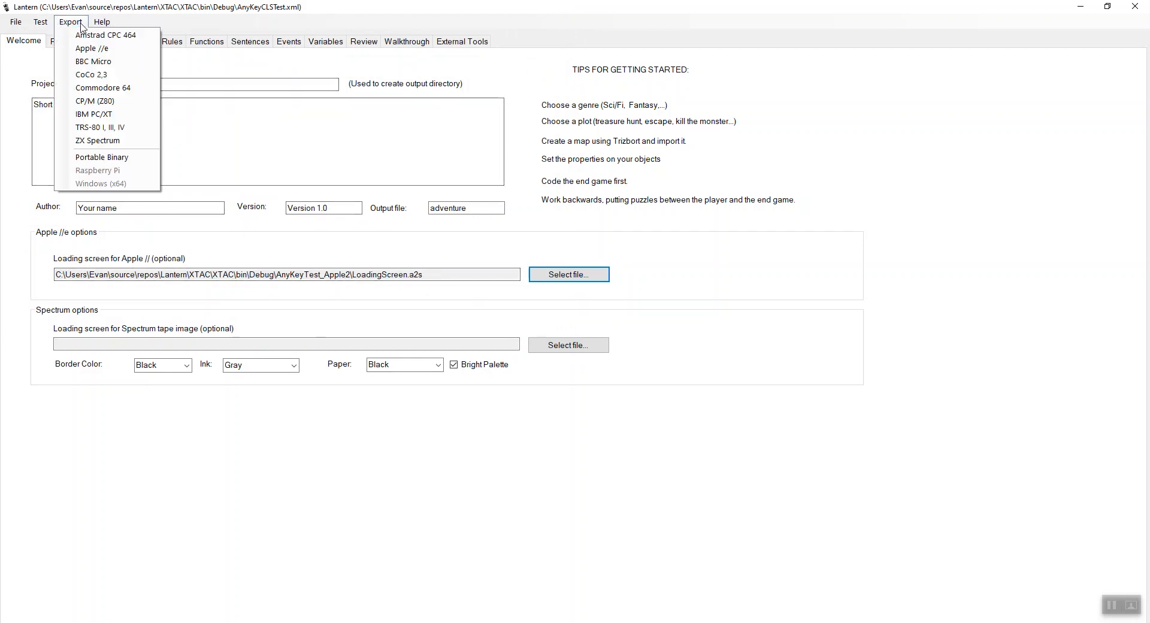
pyautogui.click(99, 50)
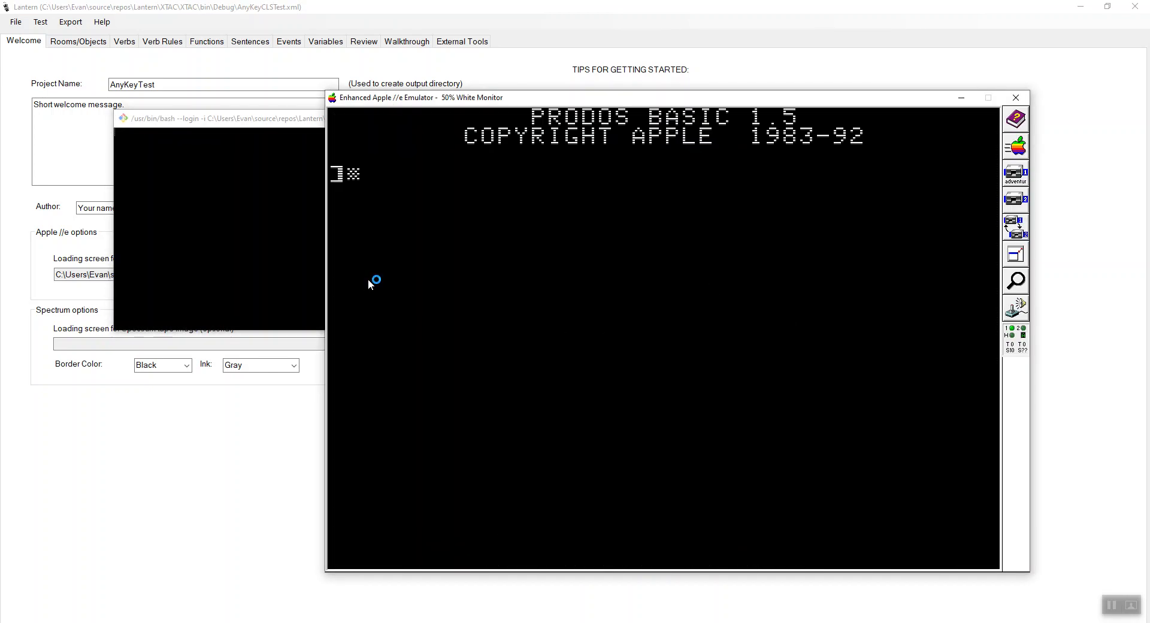
pyautogui.write('CATT')
pyautogui.press('BackSpace')
pyautogui.press('Return')
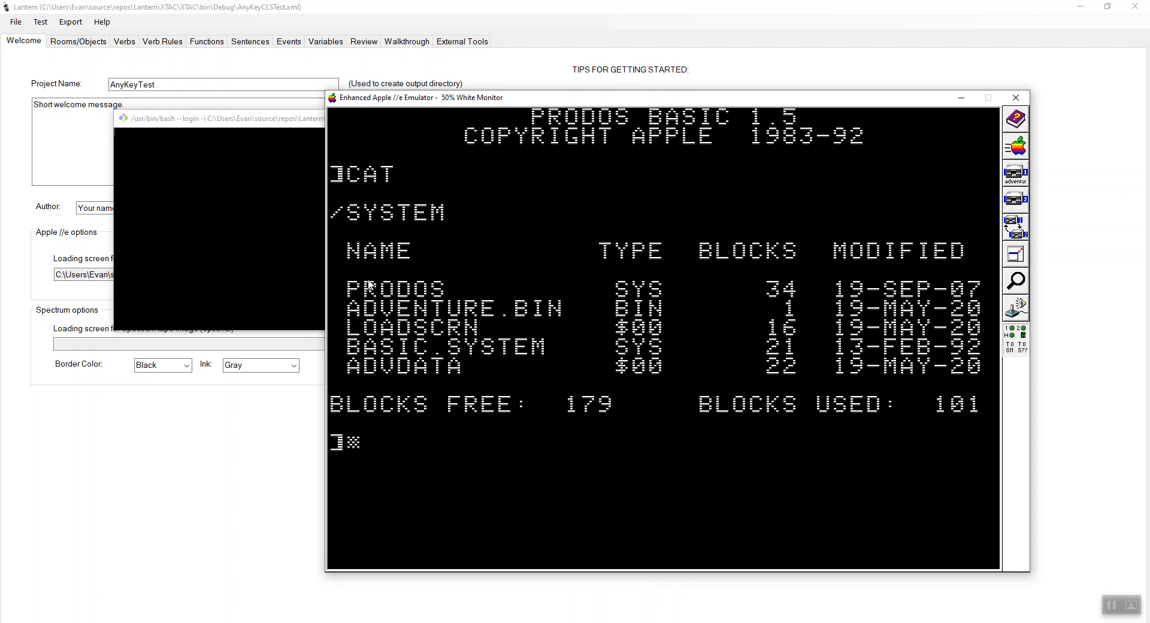
# - Run the game with BRUN ADVENTURE.BIN in the emulator and leave it with QUIT
pyautogui.write('BRUN H')
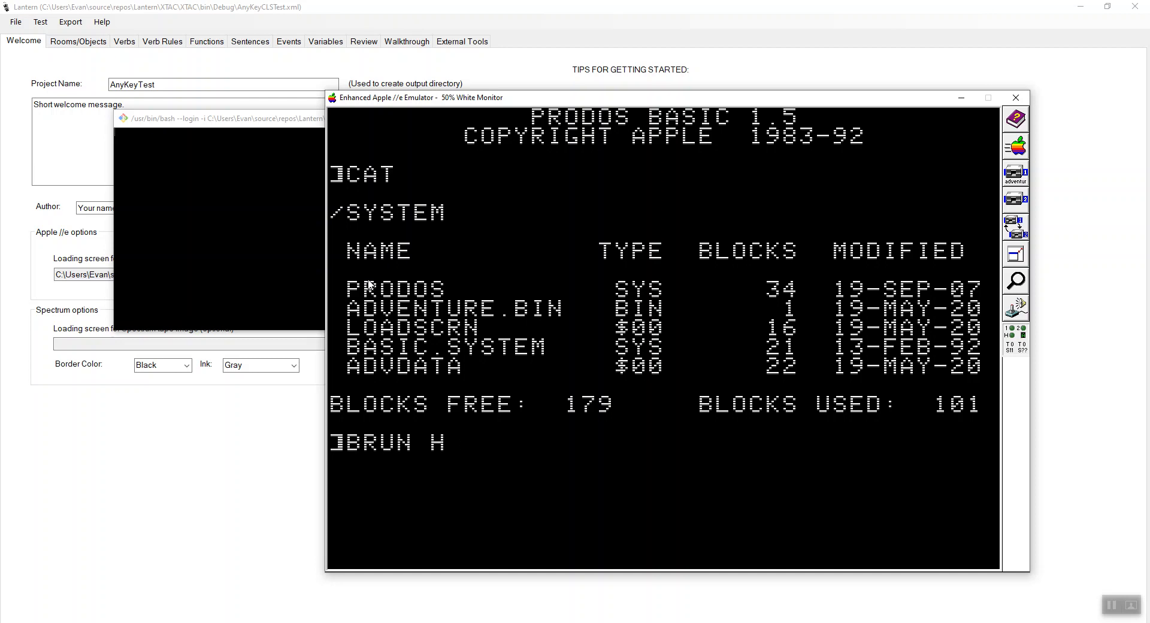
pyautogui.press('BackSpace')
pyautogui.write('ADVENTURE.BIN')
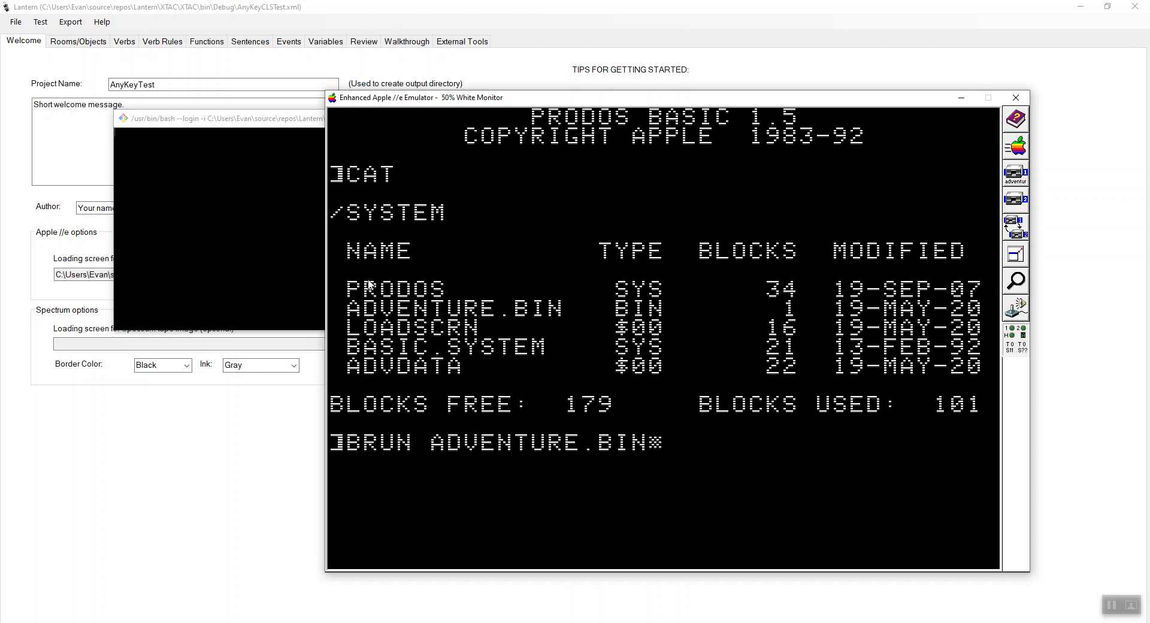
pyautogui.press('Return')
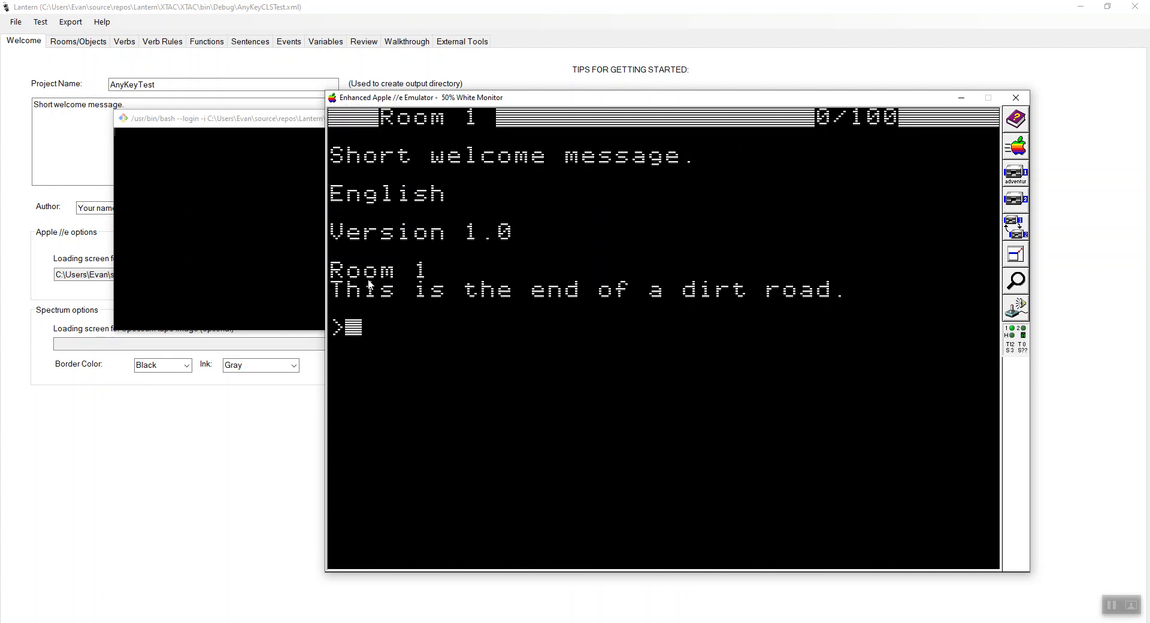
pyautogui.write('QUI;')
pyautogui.press('Return')
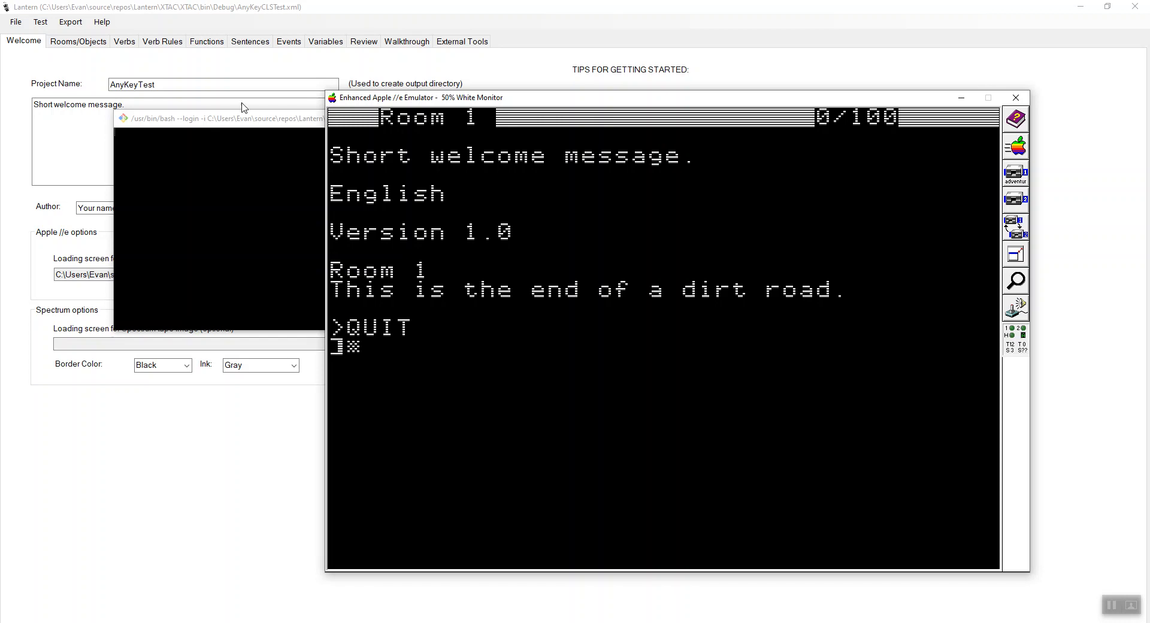
# - Minimize the emulator and review the LoadingScreen.a2s file in the terminal and its path in Lantern's Apple //e options
pyautogui.click(961, 98)
pyautogui.click(671, 363)
pyautogui.click(544, 622)
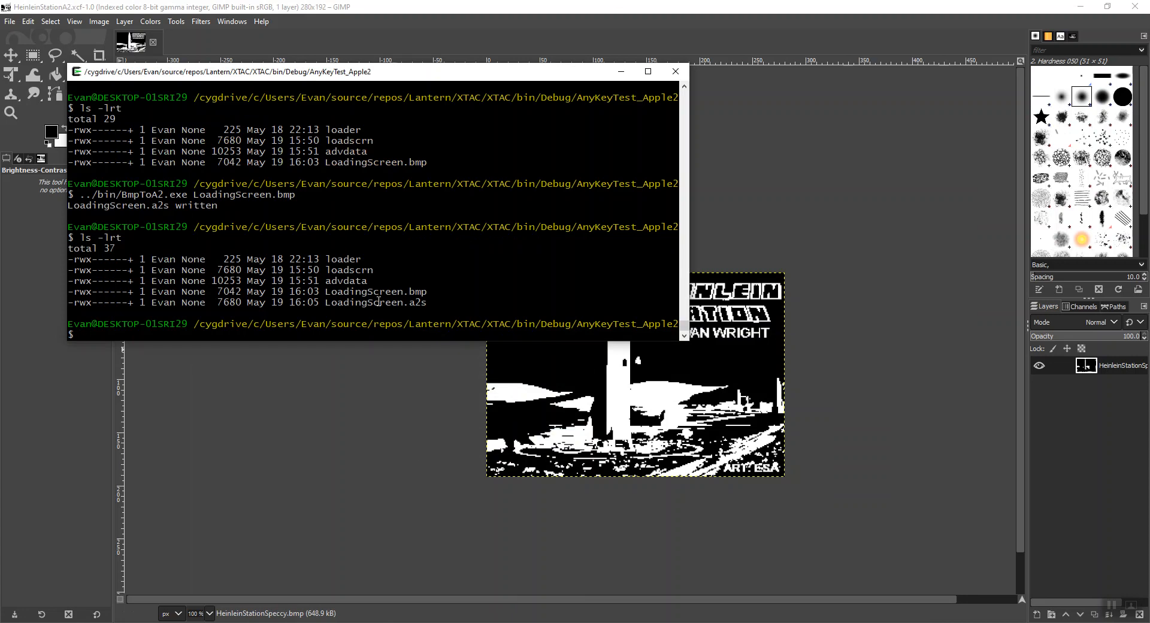
pyautogui.moveTo(403, 302); pyautogui.dragTo(441, 311)
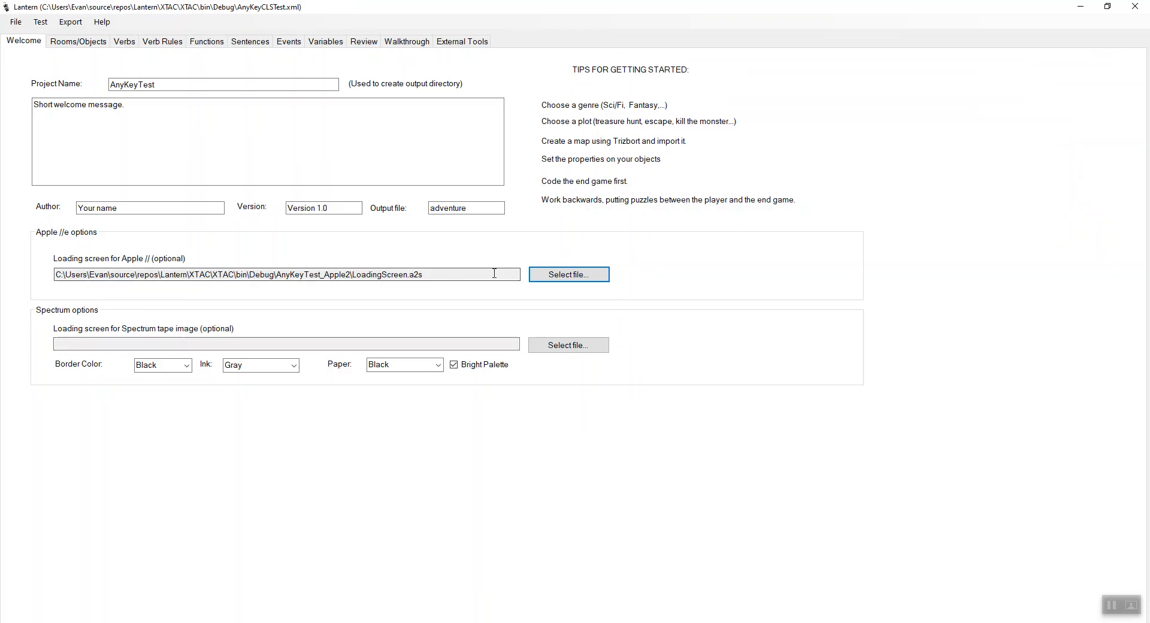
pyautogui.moveTo(477, 273); pyautogui.dragTo(51, 280)
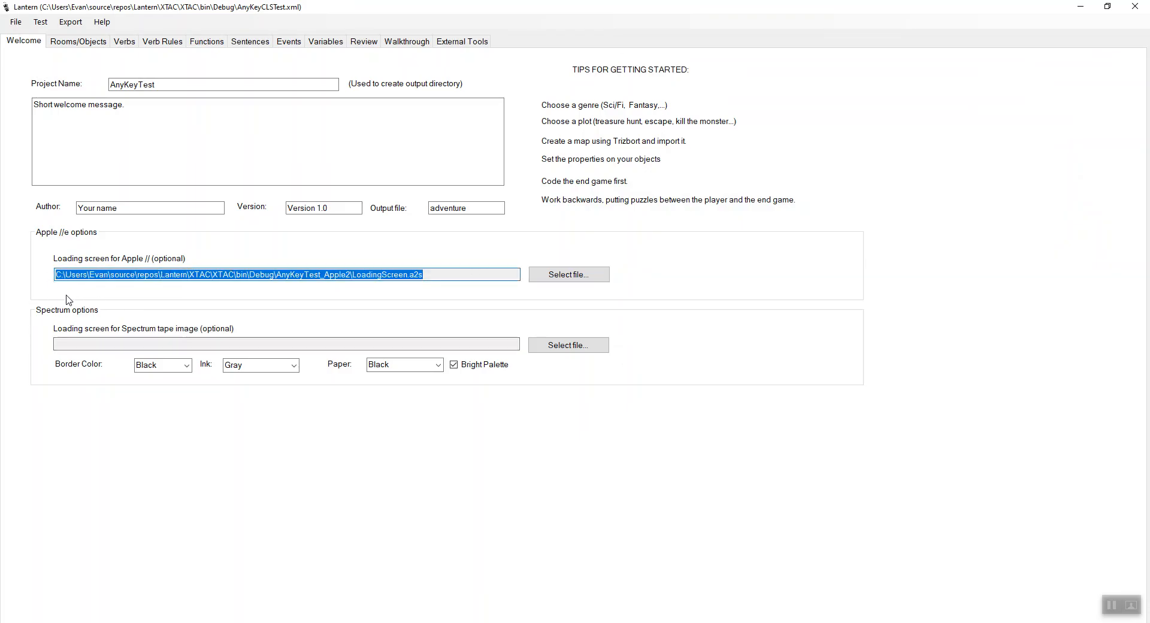